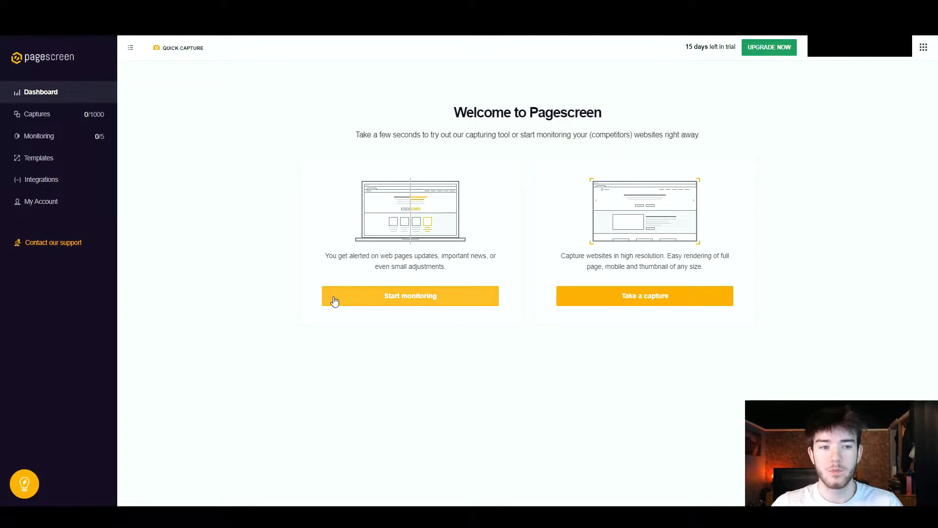
{"action": "left_click", "coordinate": [923, 48]}
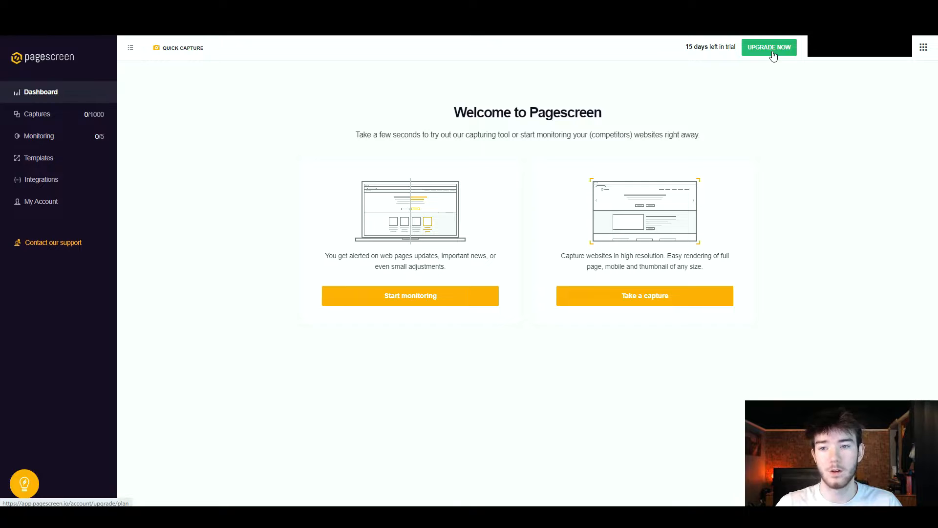
{"action": "left_click", "coordinate": [131, 48]}
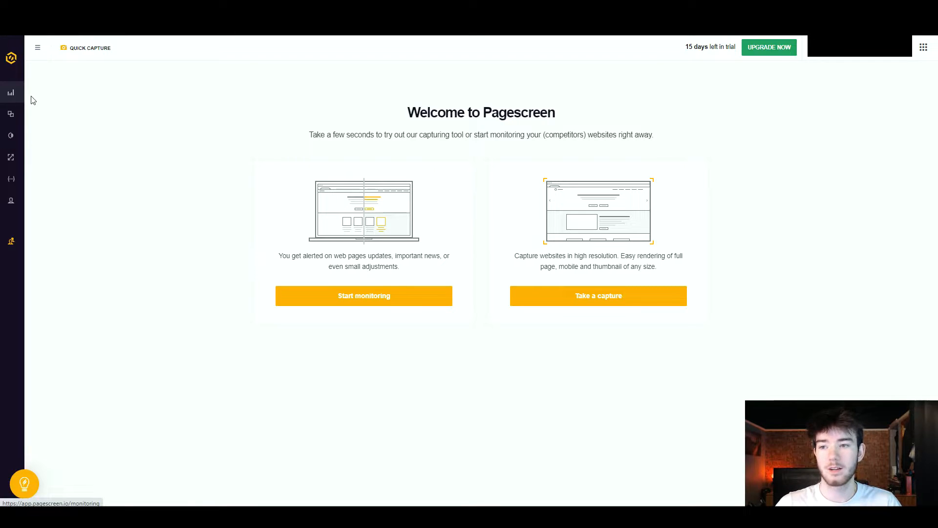
{"action": "left_click", "coordinate": [38, 47]}
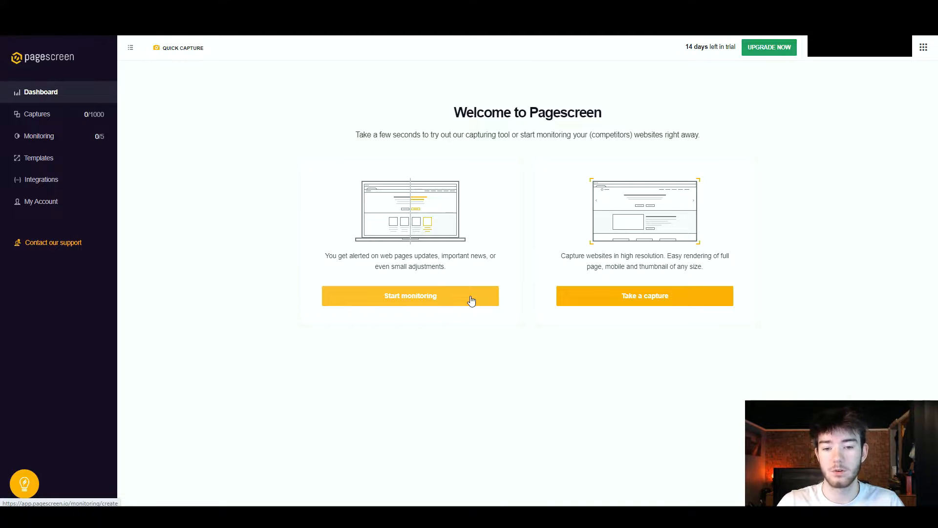
{"action": "left_click", "coordinate": [438, 296]}
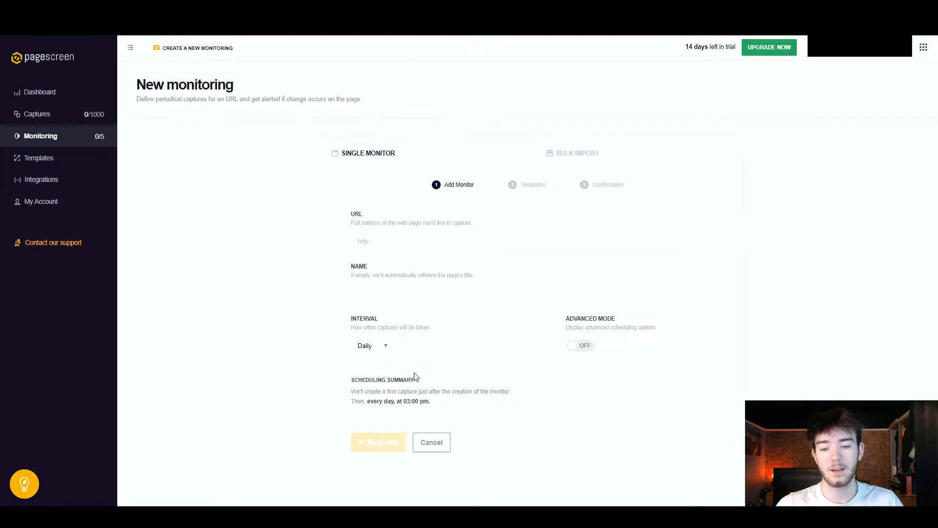
{"action": "left_click", "coordinate": [399, 245]}
{"action": "type", "text": "https://www.youtube.com/"}
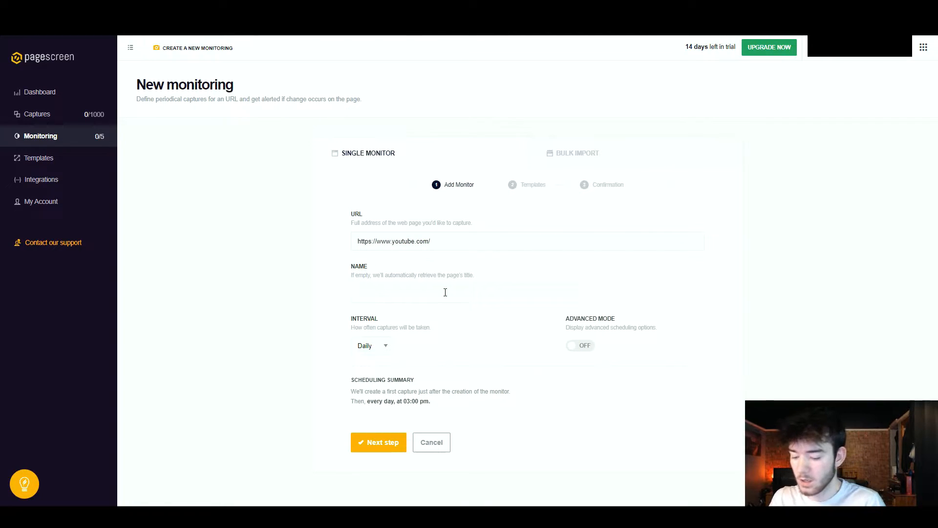
{"action": "left_click", "coordinate": [445, 292]}
{"action": "type", "text": "YouTube"}
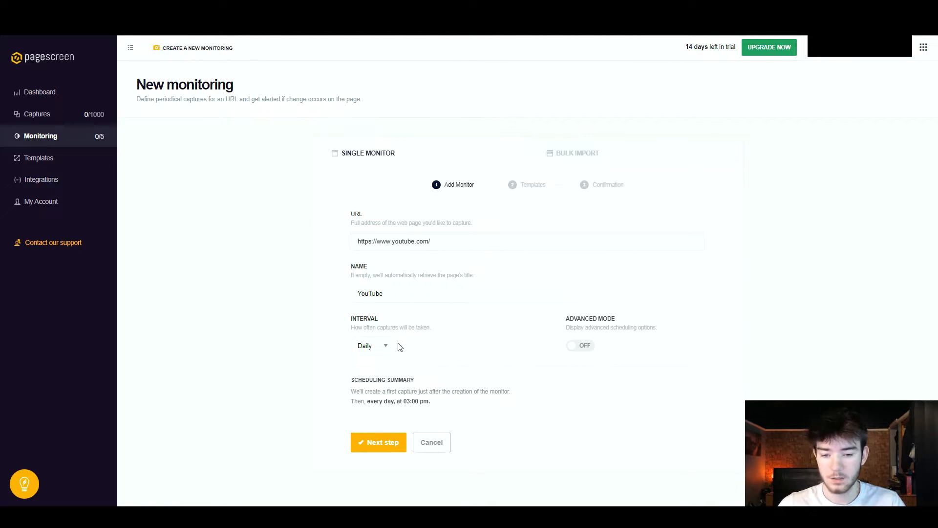
{"action": "left_click", "coordinate": [386, 347]}
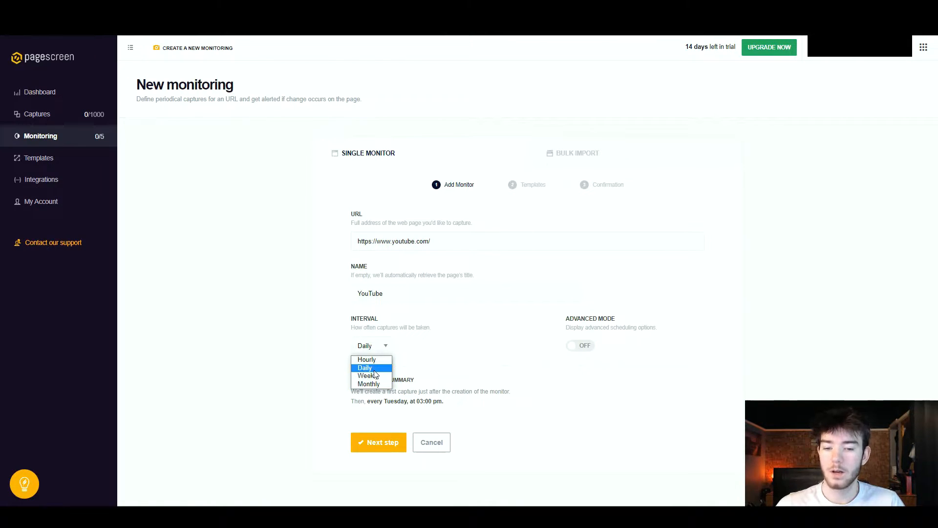
{"action": "left_click", "coordinate": [376, 377]}
Enable advanced mode, schedule the weekly capture for Monday at 01 pm, and continue to the template choice.
{"action": "left_click", "coordinate": [580, 345]}
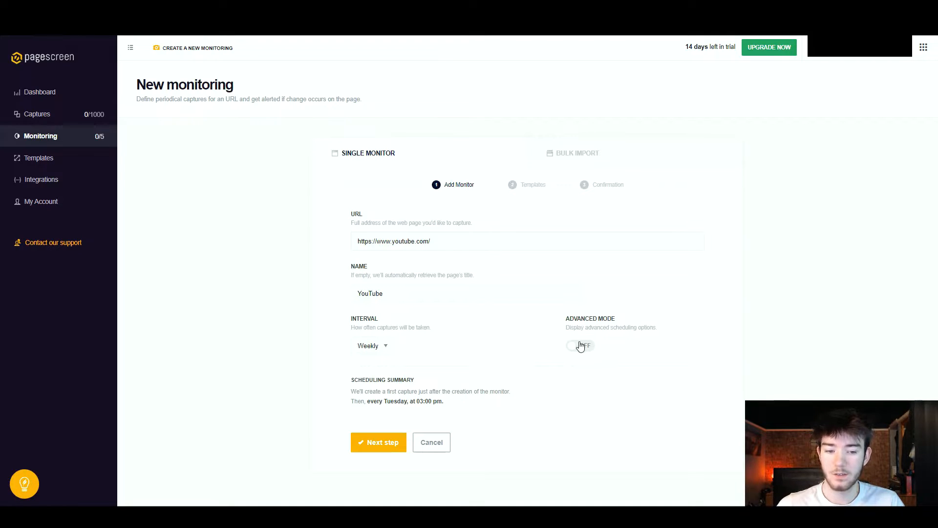
{"action": "scroll", "coordinate": [580, 346], "scroll_direction": "down", "scroll_amount": 1}
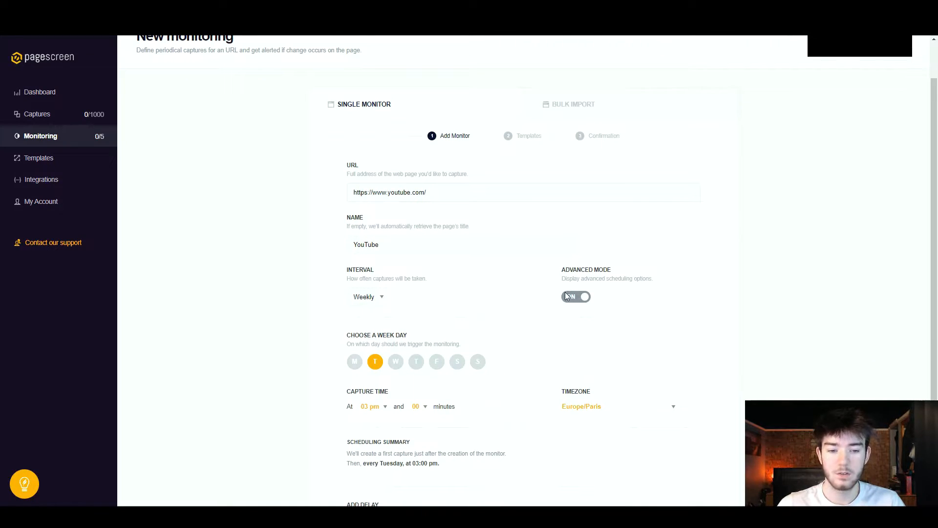
{"action": "scroll", "coordinate": [440, 263], "scroll_direction": "down", "scroll_amount": 2}
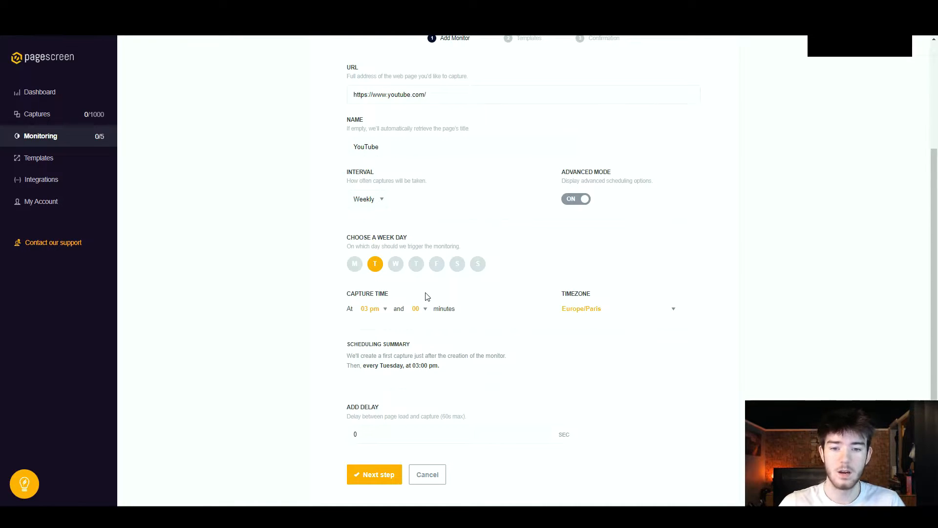
{"action": "left_click", "coordinate": [355, 267]}
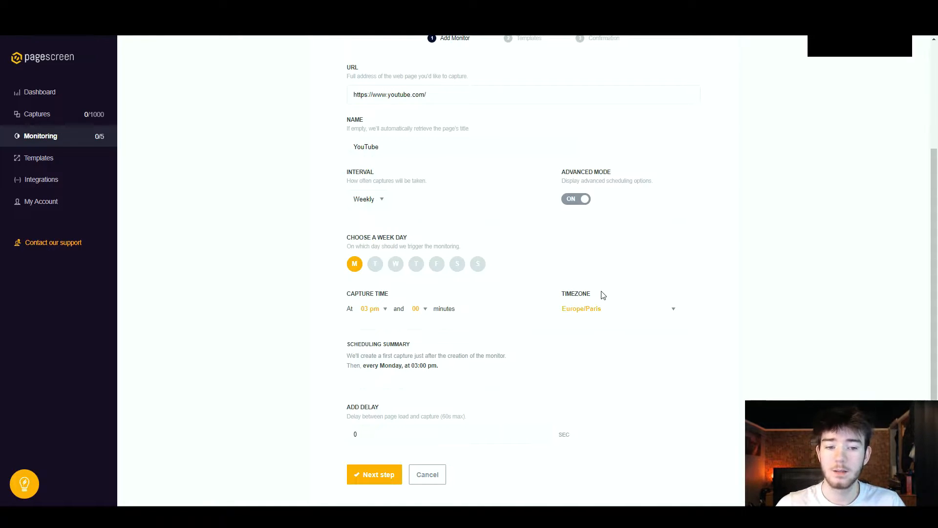
{"action": "left_click", "coordinate": [385, 312]}
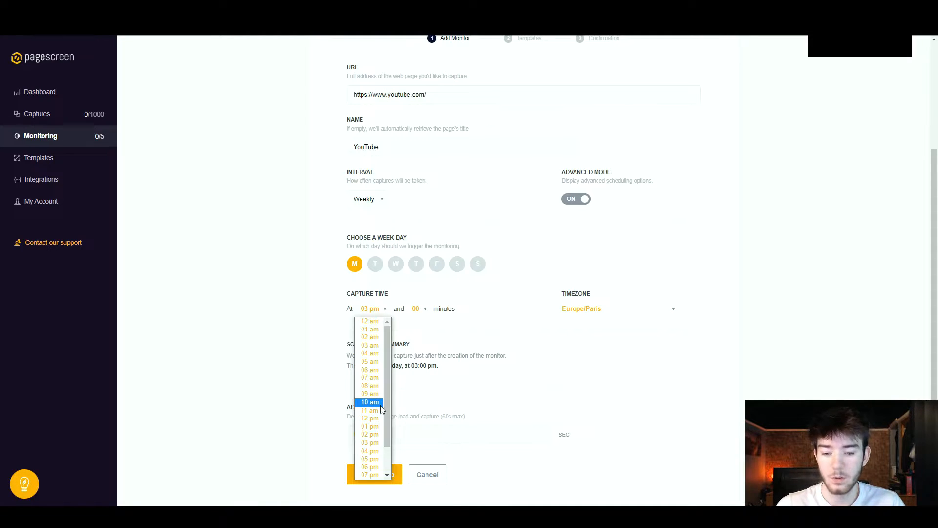
{"action": "left_click", "coordinate": [377, 427]}
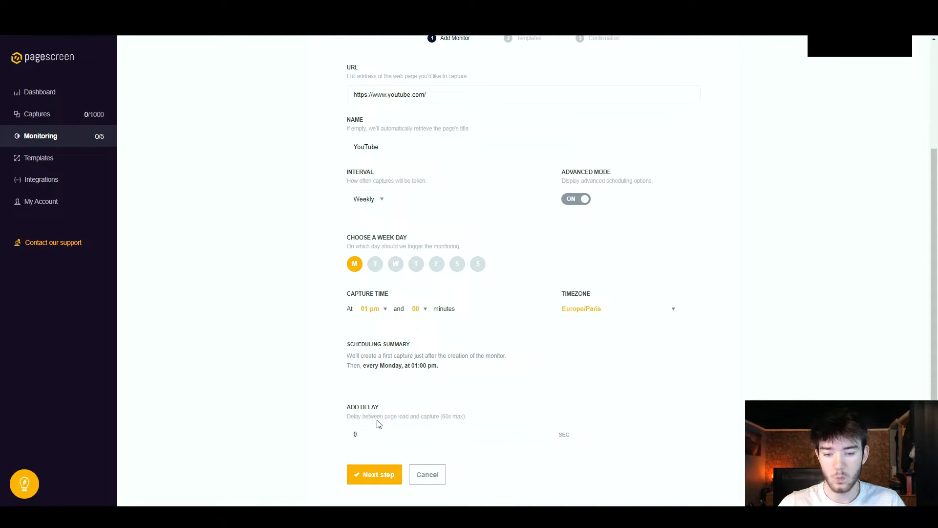
{"action": "left_click", "coordinate": [380, 314]}
{"action": "left_click", "coordinate": [438, 336]}
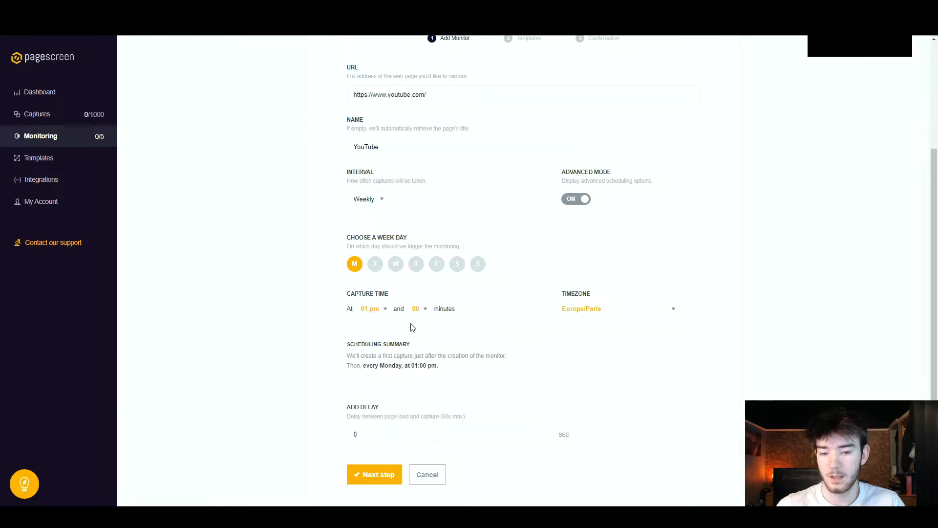
{"action": "left_click", "coordinate": [423, 310]}
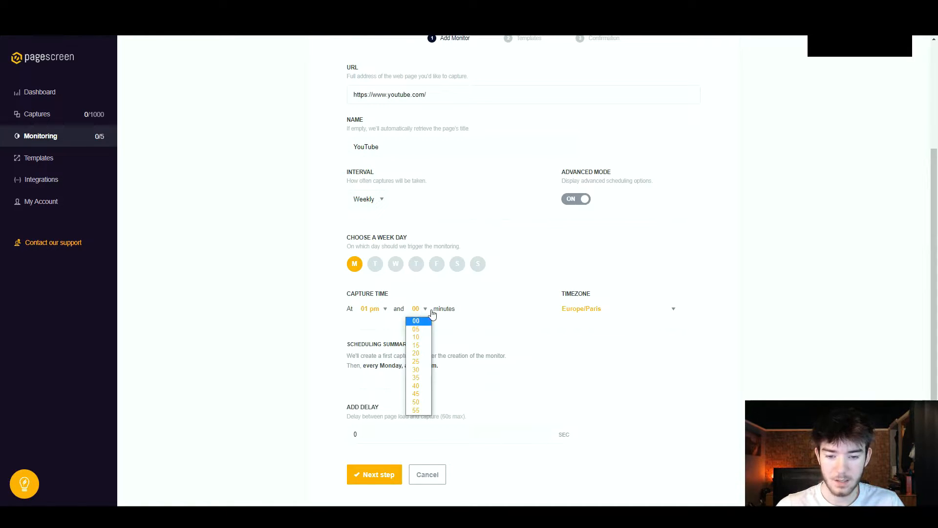
{"action": "left_click", "coordinate": [472, 328]}
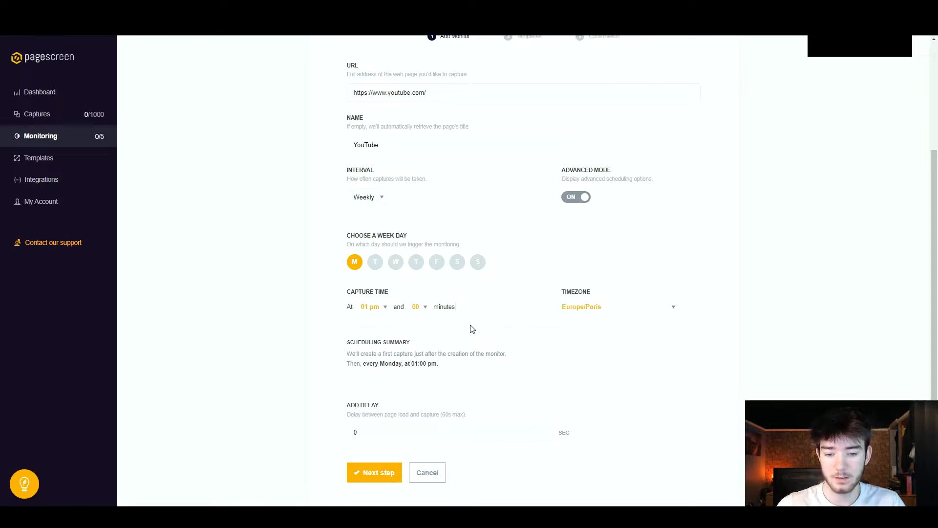
{"action": "scroll", "coordinate": [440, 332], "scroll_direction": "down", "scroll_amount": 1}
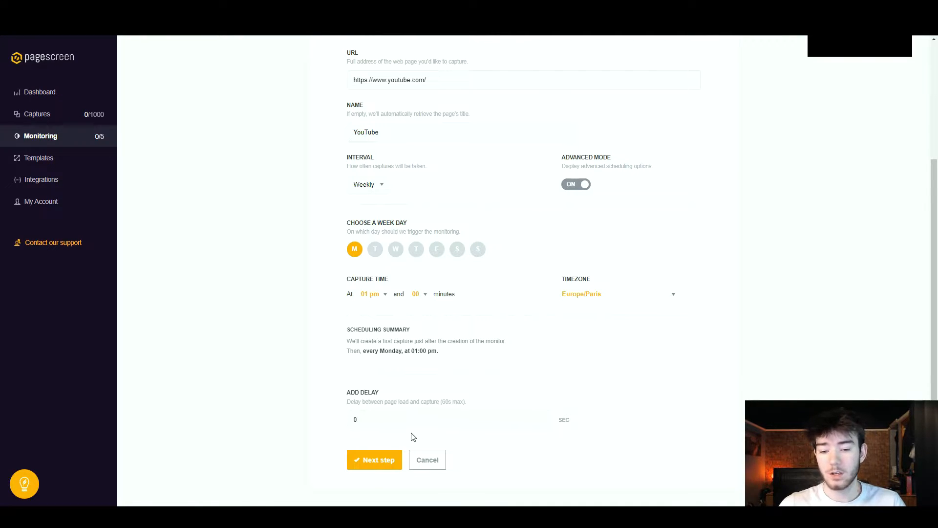
{"action": "left_click", "coordinate": [390, 457]}
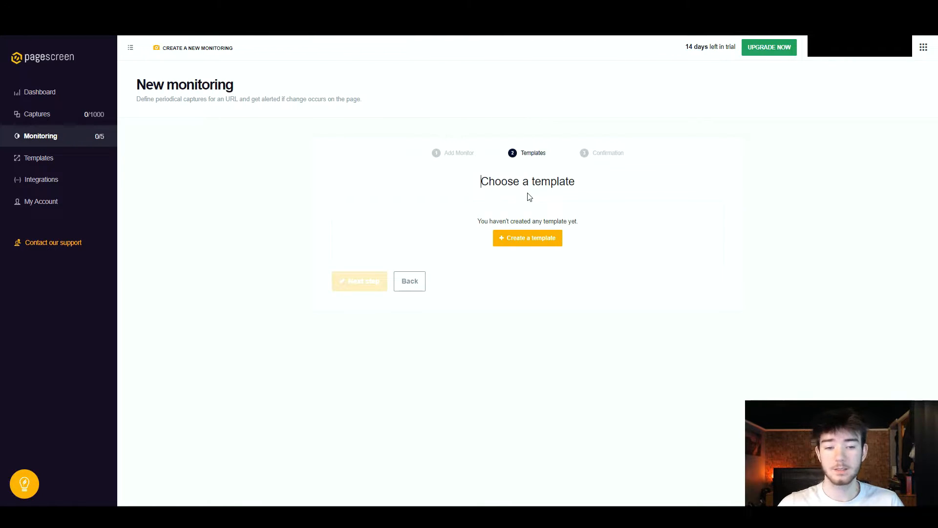
Create a capture template named YouTube that captures the entire page at Desktop viewport in JPEG format.
{"action": "left_click", "coordinate": [521, 242]}
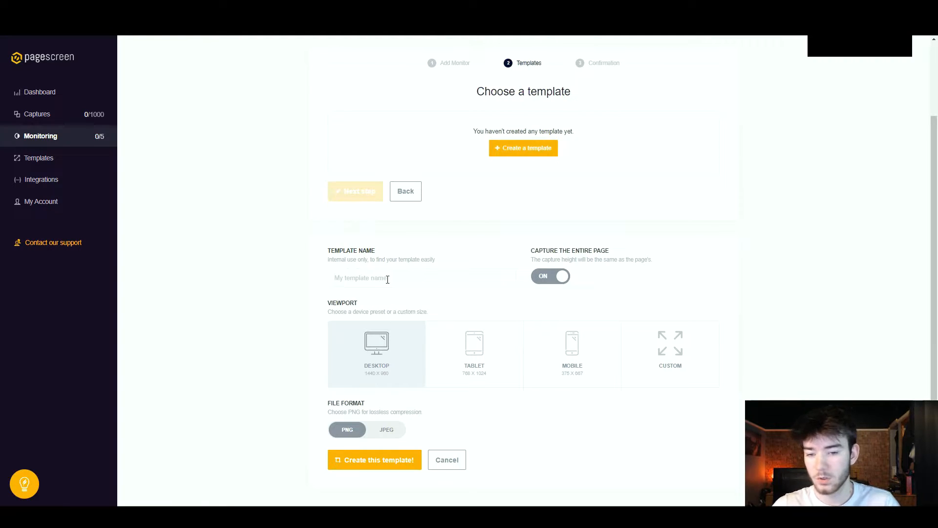
{"action": "type", "text": "YouTube"}
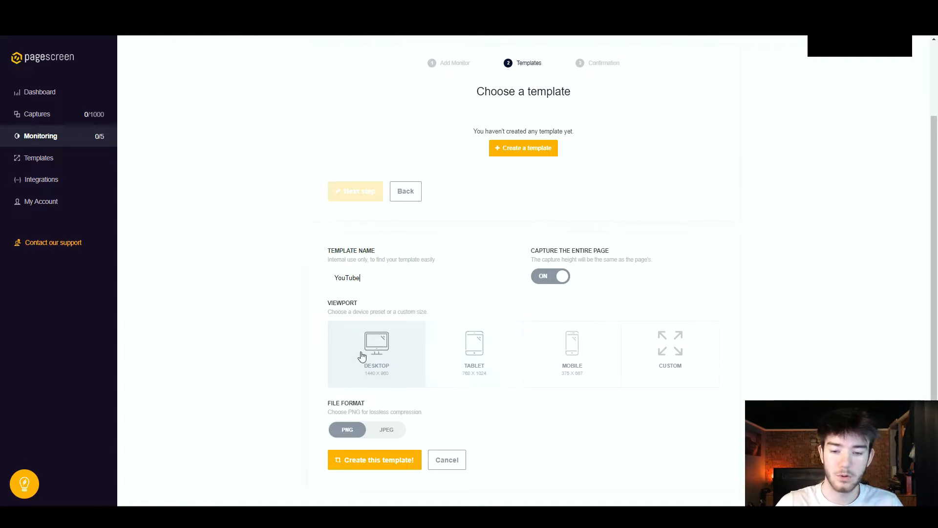
{"action": "left_click", "coordinate": [555, 279]}
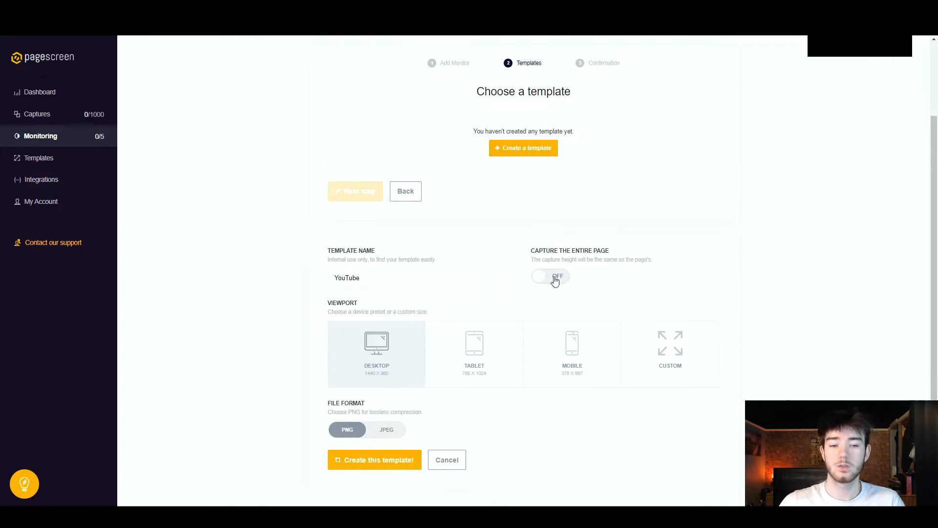
{"action": "left_click", "coordinate": [554, 278]}
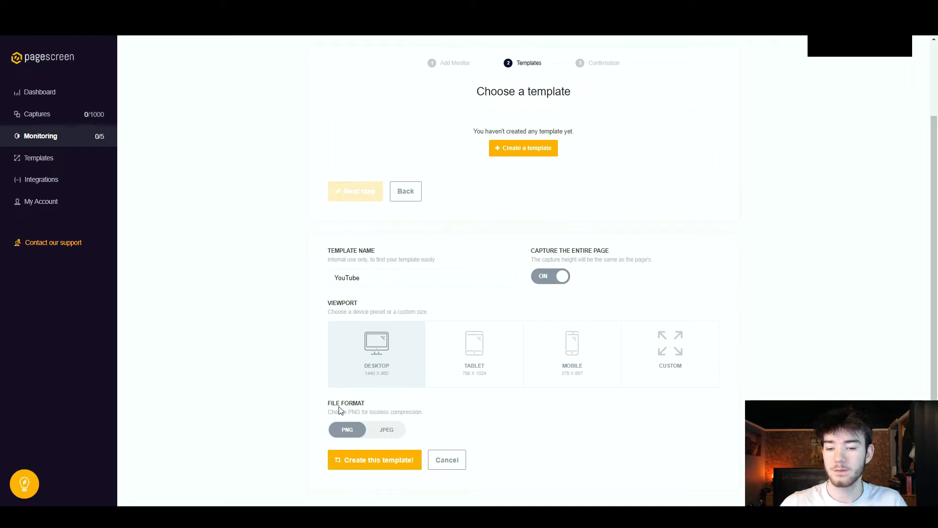
{"action": "left_click", "coordinate": [384, 431]}
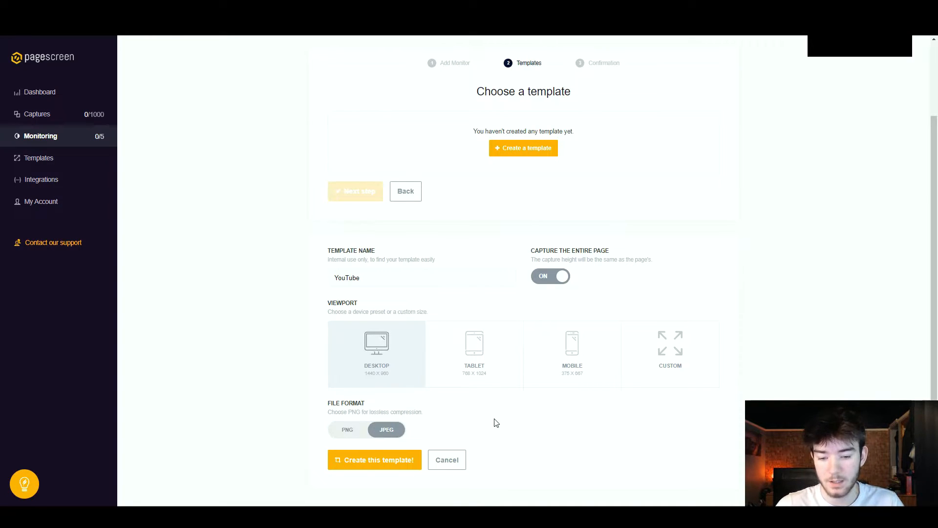
{"action": "left_click", "coordinate": [395, 460]}
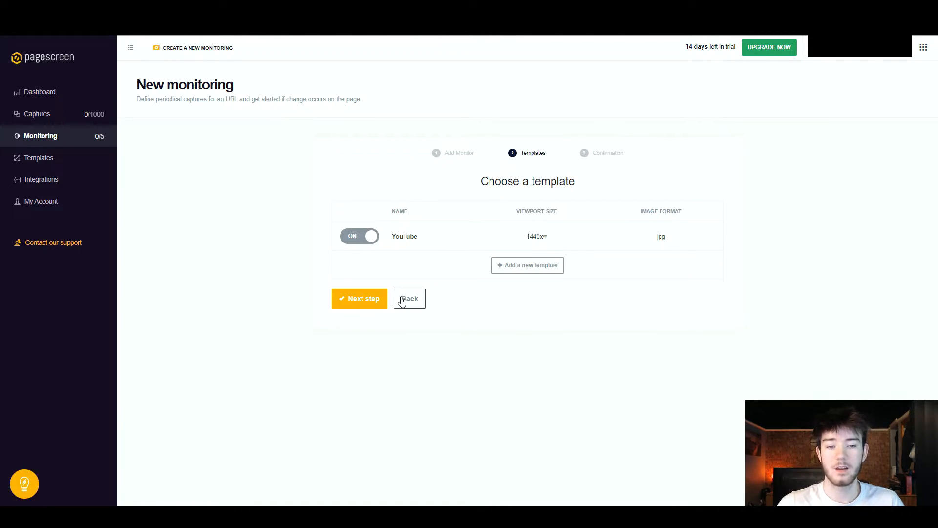
Accept the YouTube template, start the monitoring, and open the new monitor's page.
{"action": "left_click", "coordinate": [362, 307]}
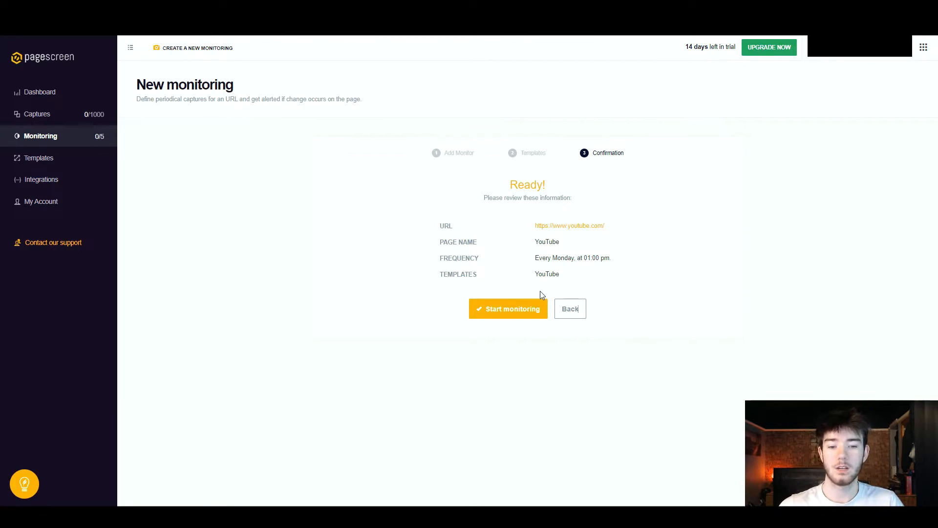
{"action": "left_click", "coordinate": [522, 311]}
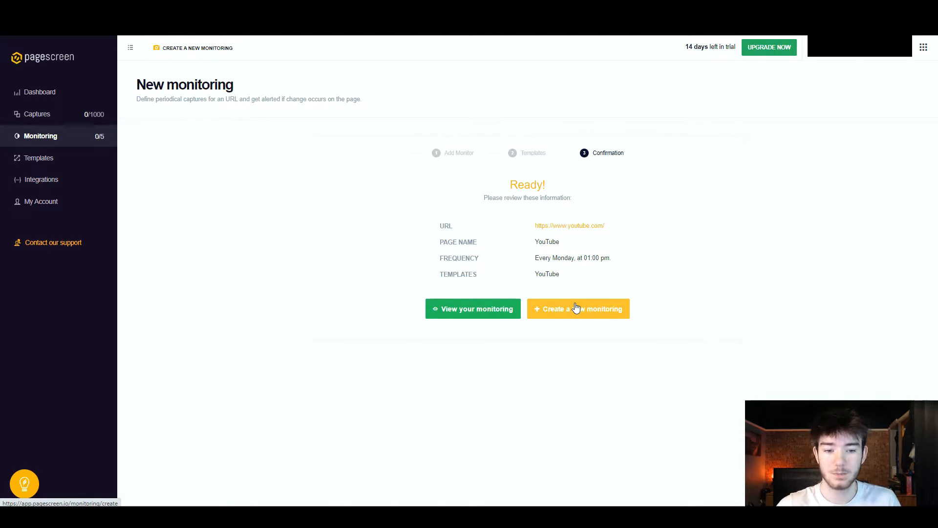
{"action": "left_click", "coordinate": [493, 315]}
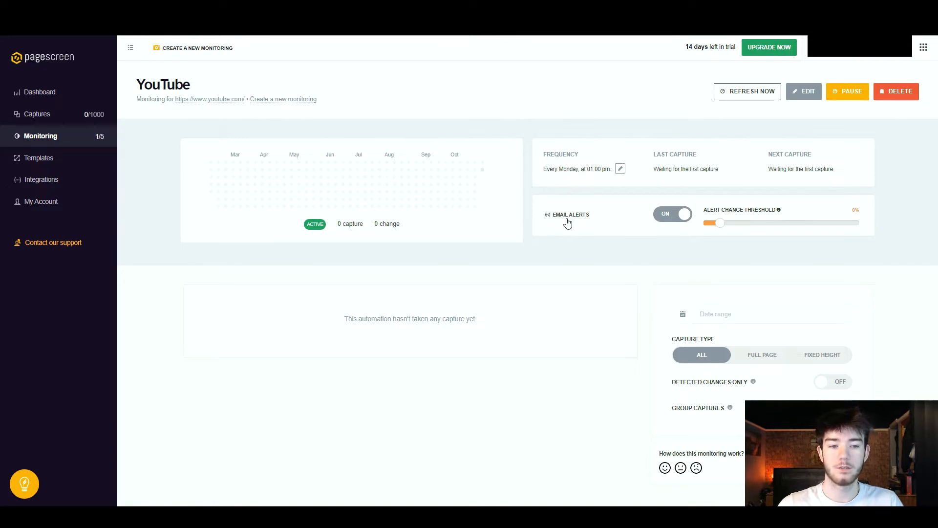
Turn off email alerts for the YouTube monitor and request an immediate refresh capture.
{"action": "left_click", "coordinate": [673, 216]}
{"action": "left_click", "coordinate": [673, 217]}
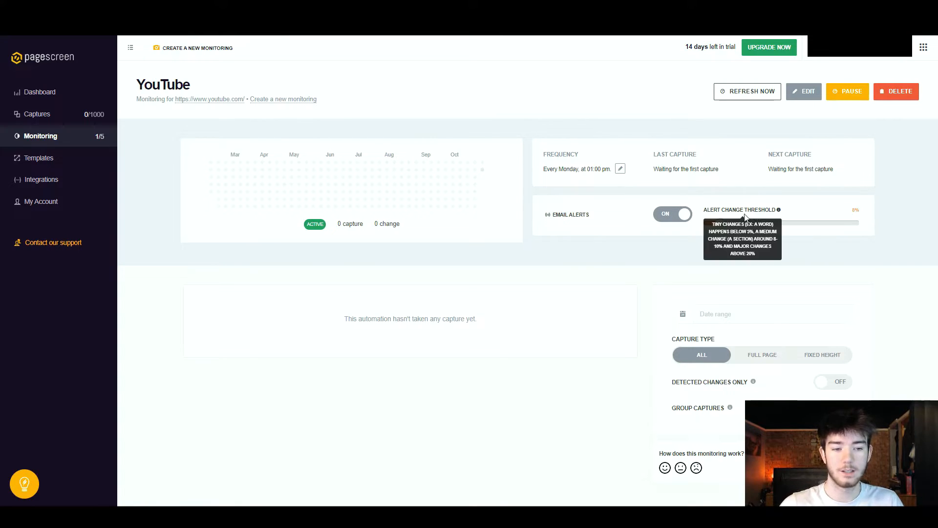
{"action": "left_click", "coordinate": [678, 221]}
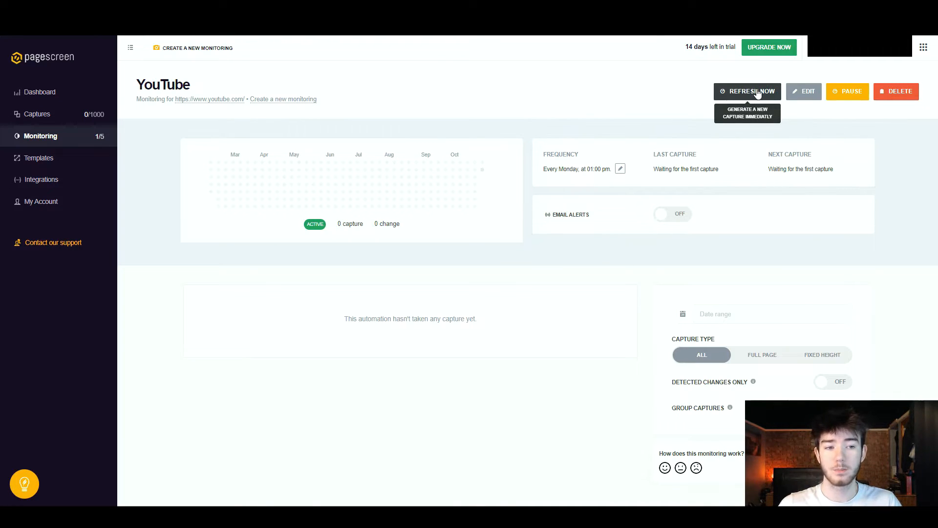
{"action": "left_click", "coordinate": [756, 94]}
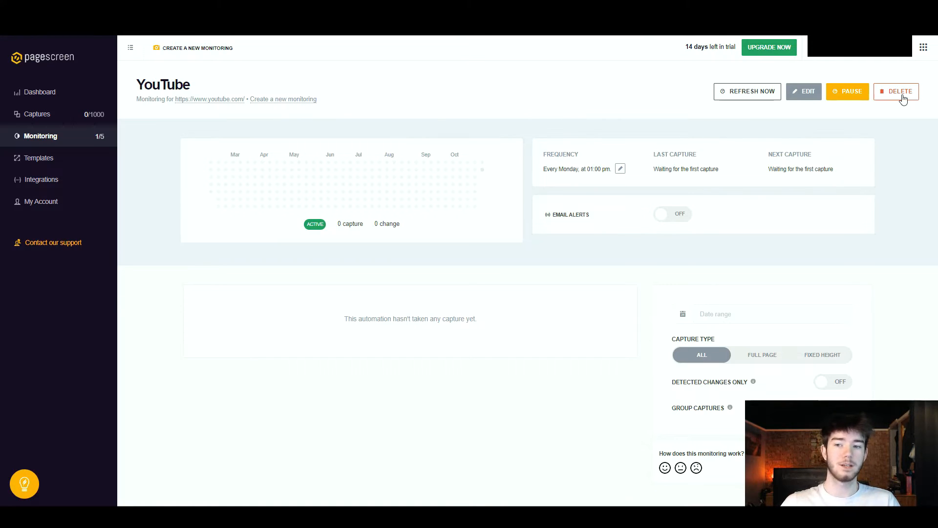
{"action": "left_click", "coordinate": [69, 121]}
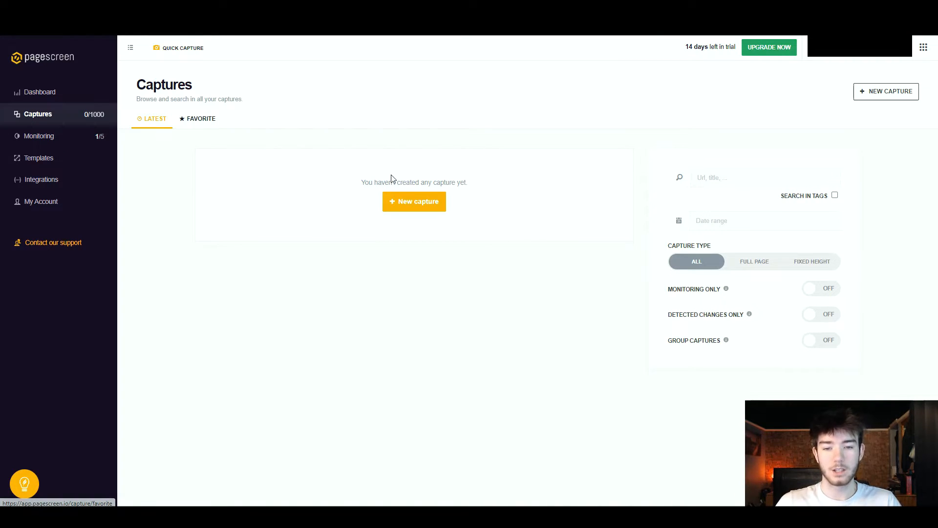
{"action": "left_click", "coordinate": [416, 204]}
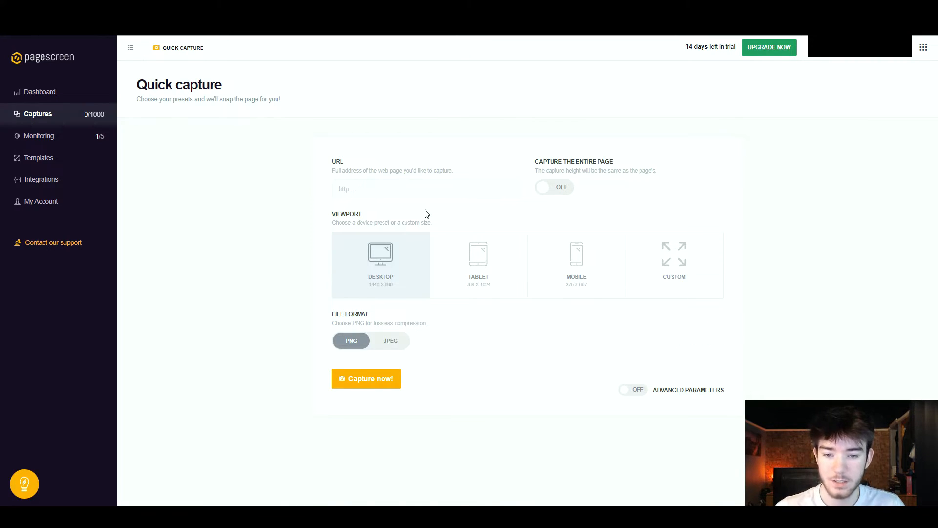
{"action": "left_click", "coordinate": [395, 195]}
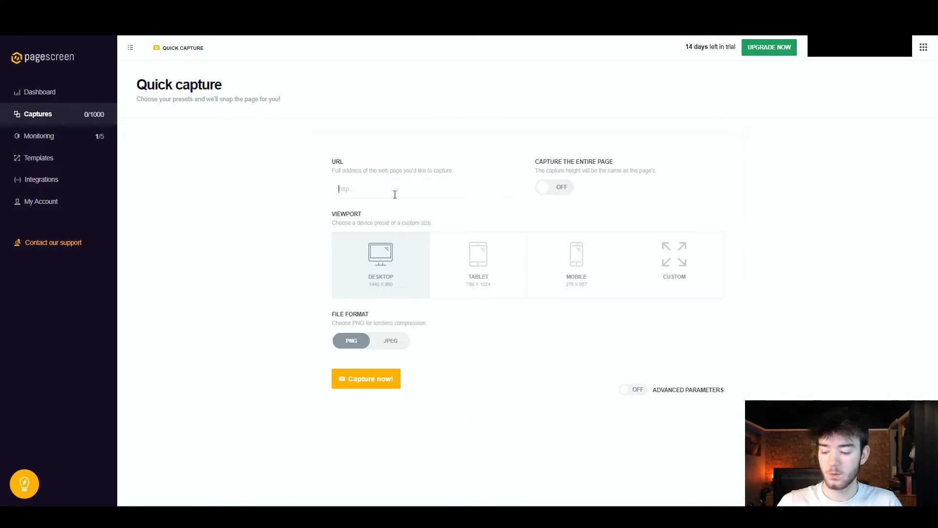
{"action": "type", "text": "https://www.youtube.com/"}
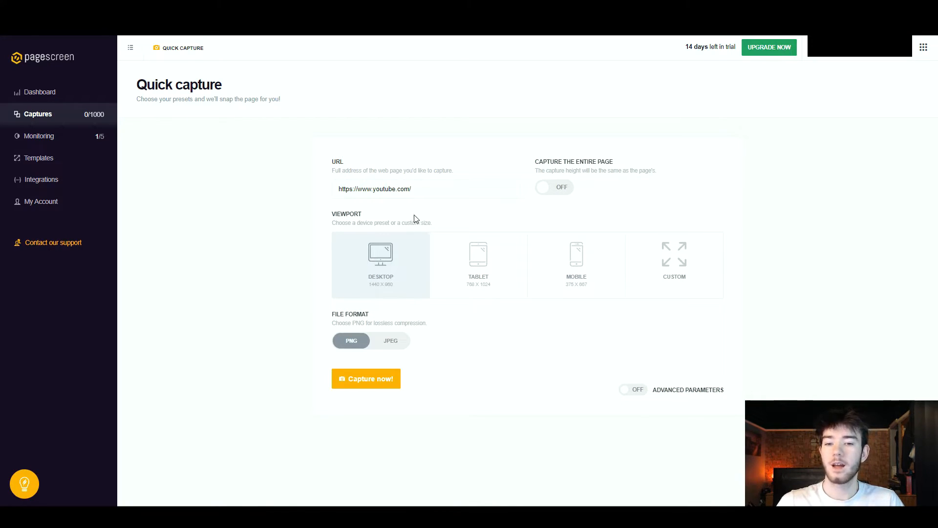
{"action": "left_click", "coordinate": [557, 192]}
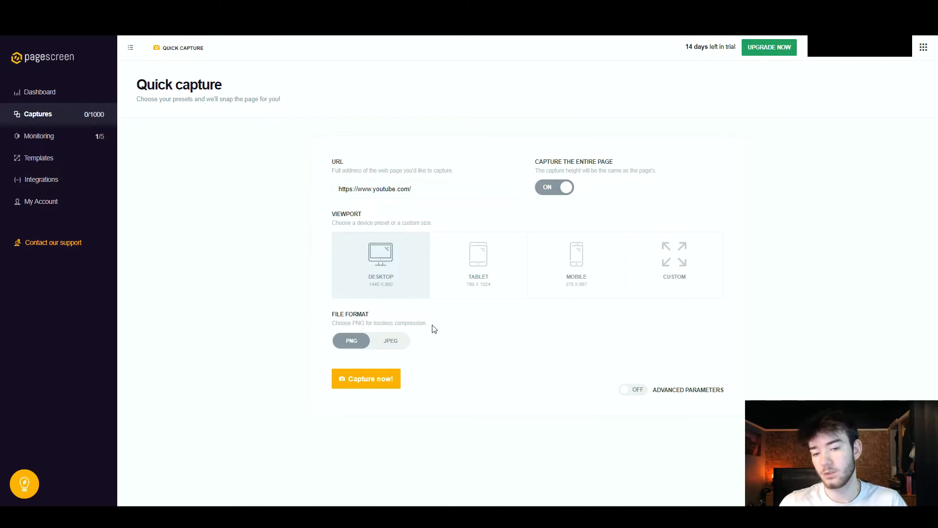
{"action": "left_click", "coordinate": [391, 341]}
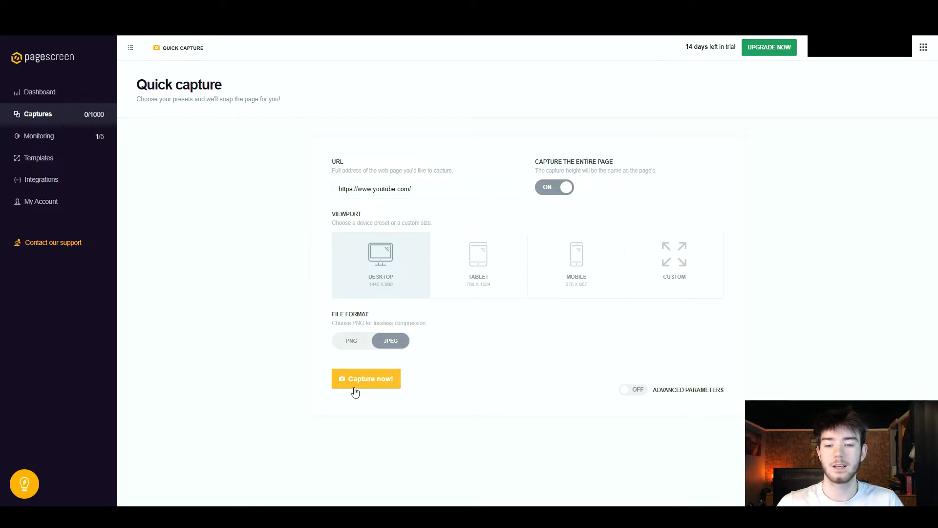
{"action": "left_click", "coordinate": [381, 383]}
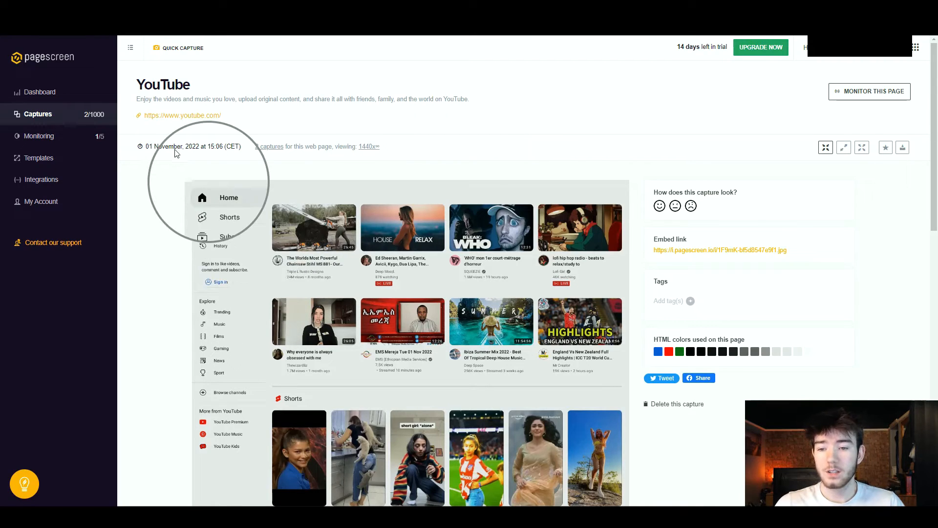
Review the full length of the YouTube capture and give it the happy-face rating.
{"action": "scroll", "coordinate": [696, 155], "scroll_direction": "down", "scroll_amount": 2}
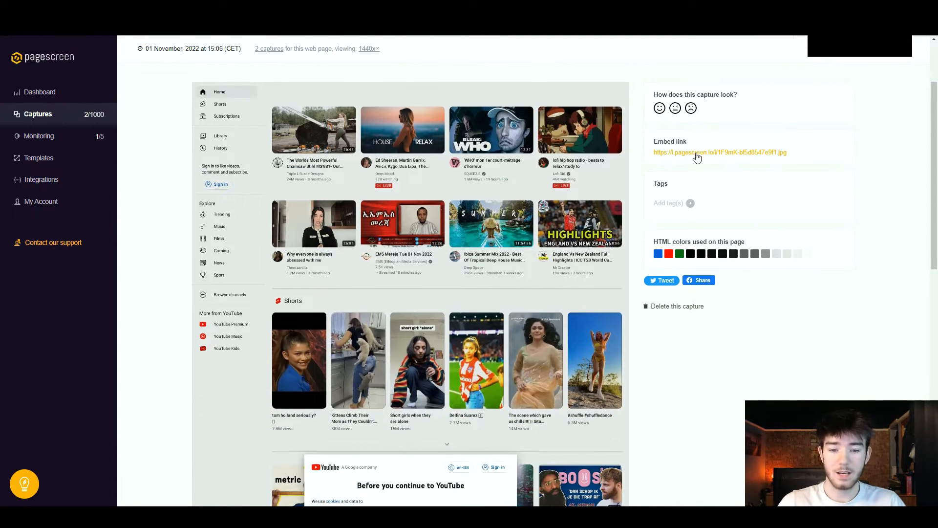
{"action": "scroll", "coordinate": [713, 254], "scroll_direction": "down", "scroll_amount": 6}
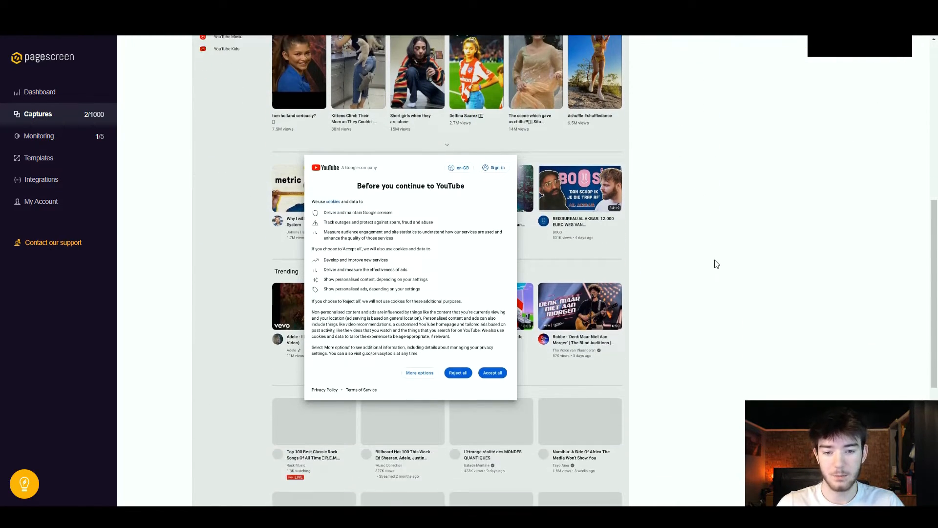
{"action": "scroll", "coordinate": [716, 264], "scroll_direction": "down", "scroll_amount": 6}
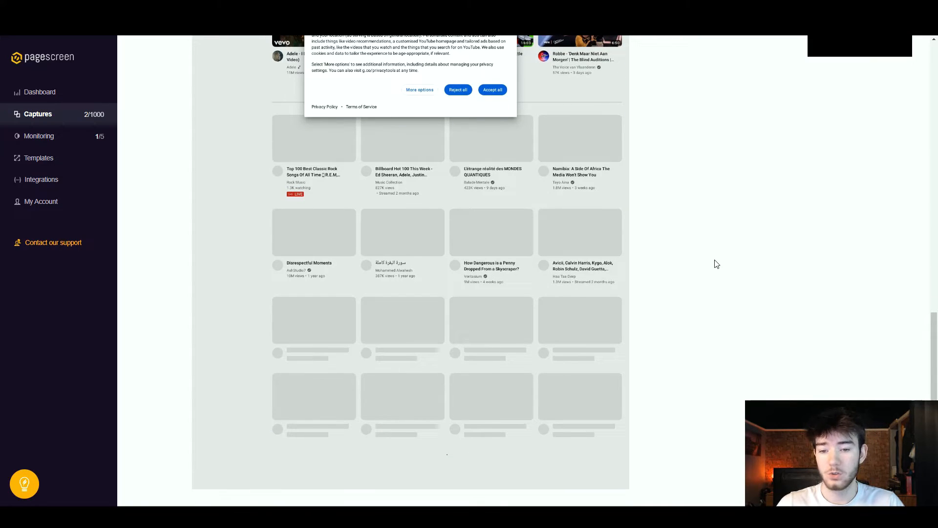
{"action": "scroll", "coordinate": [716, 264], "scroll_direction": "up", "scroll_amount": 13}
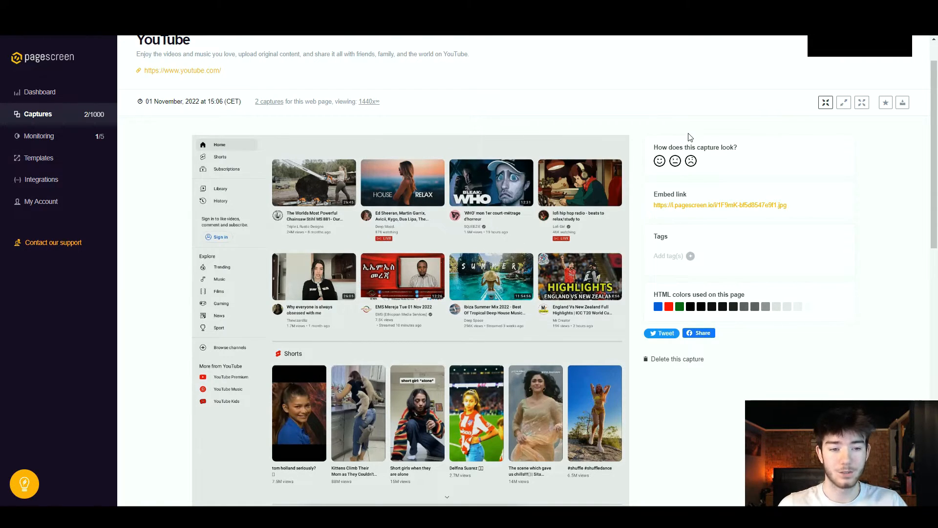
{"action": "left_click", "coordinate": [660, 162]}
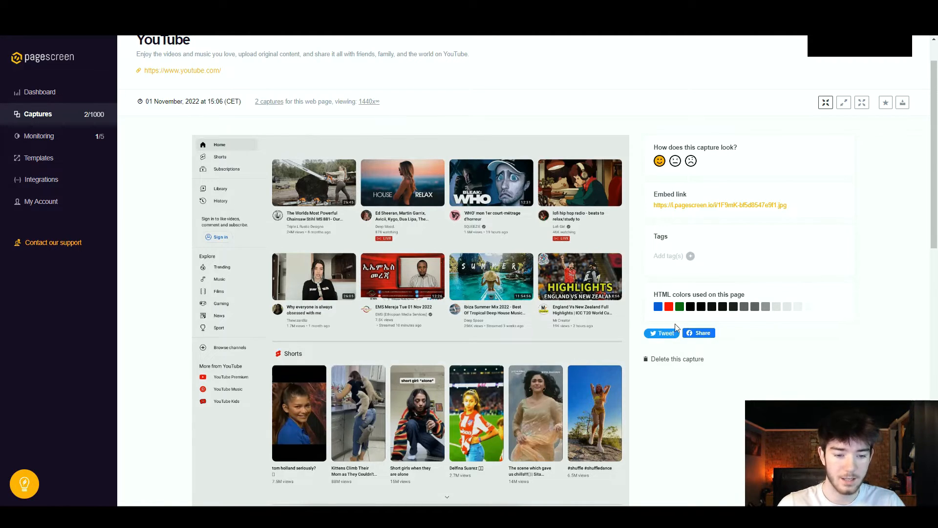
{"action": "scroll", "coordinate": [719, 152], "scroll_direction": "up", "scroll_amount": 1}
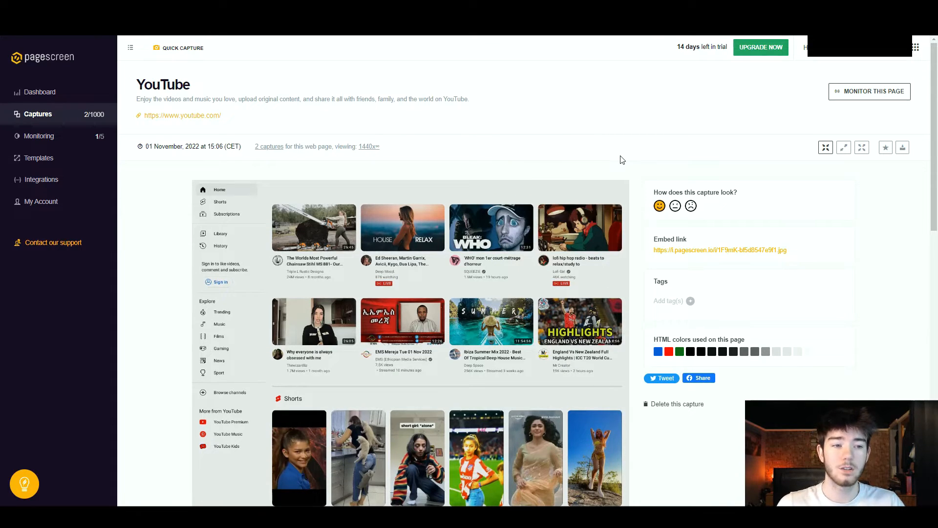
Create a full-page PNG template named New Template with a 768-pixel-wide viewport, and open the Integrations page.
{"action": "left_click", "coordinate": [861, 95]}
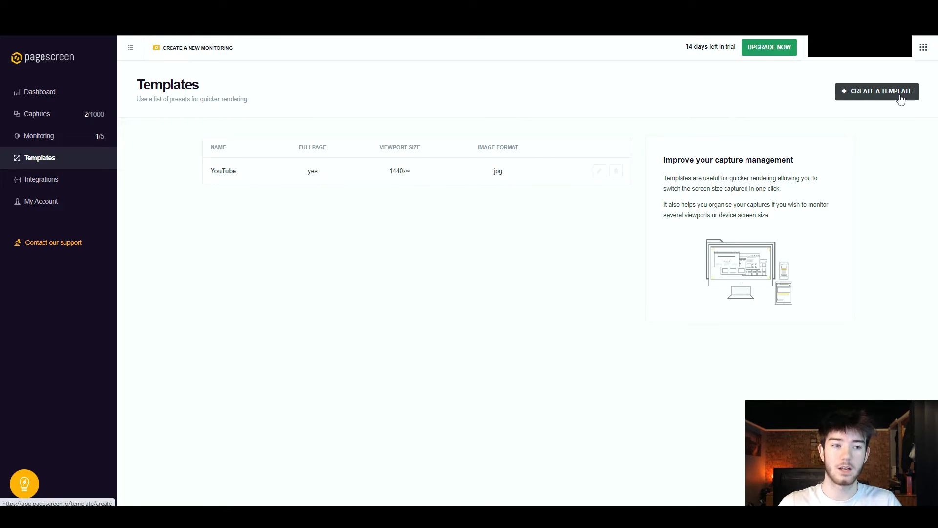
{"action": "left_click", "coordinate": [878, 91]}
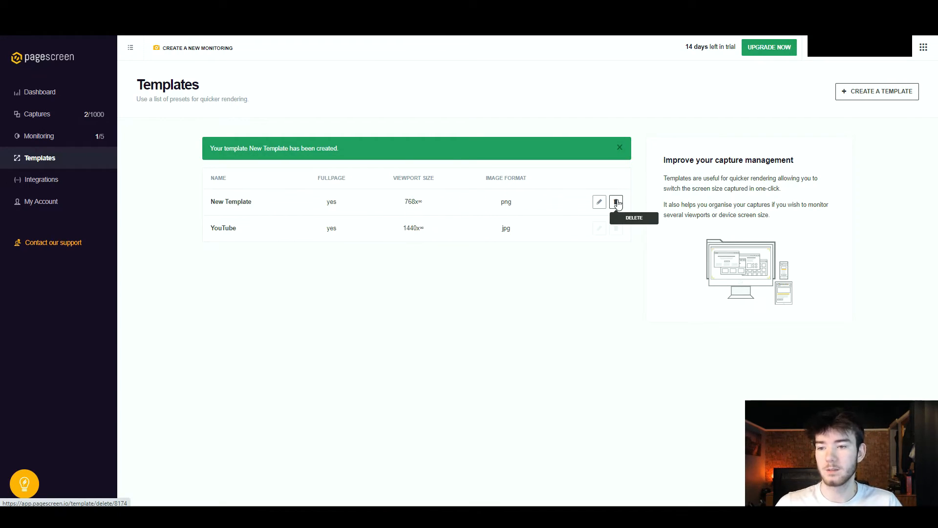
{"action": "left_click", "coordinate": [97, 182]}
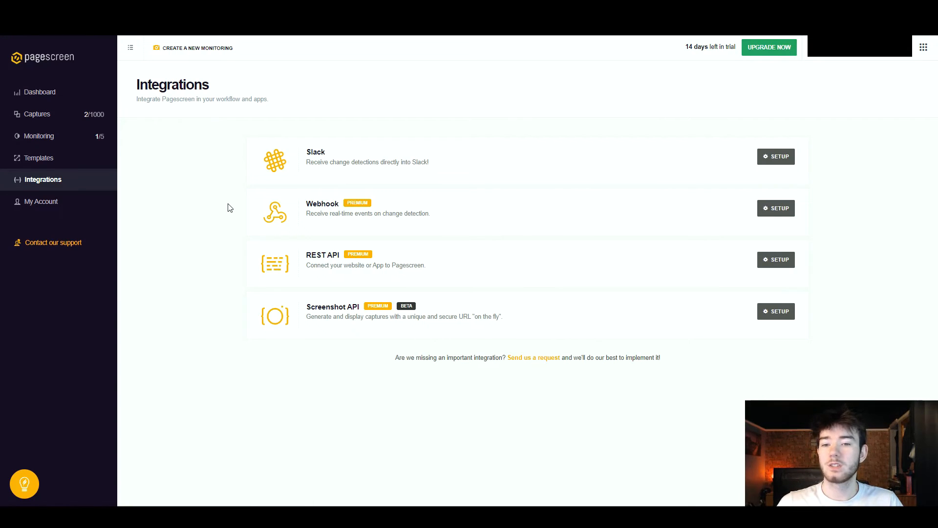